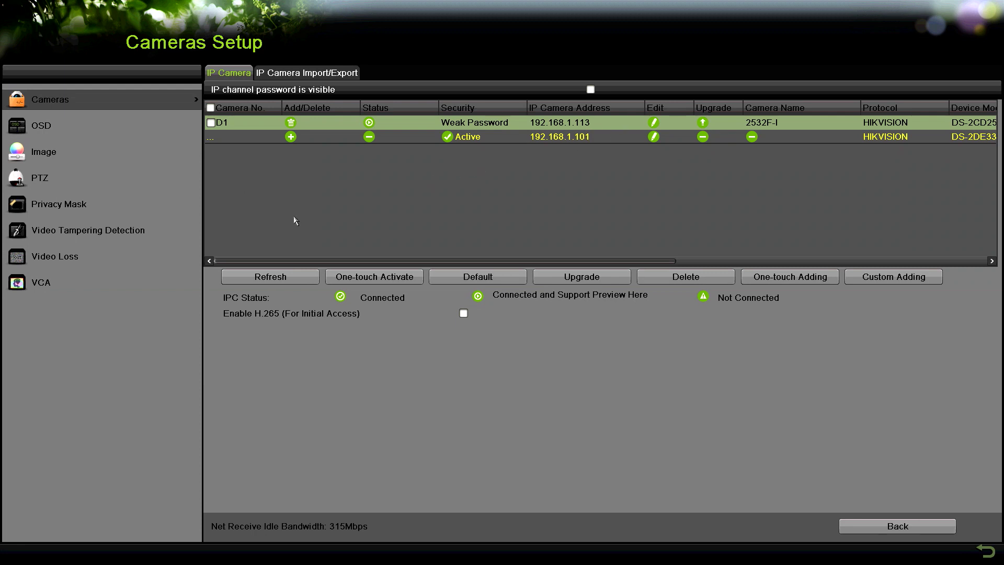
Back out of the Cameras Setup page to the NVR Main Menu
right_click(395, 212)
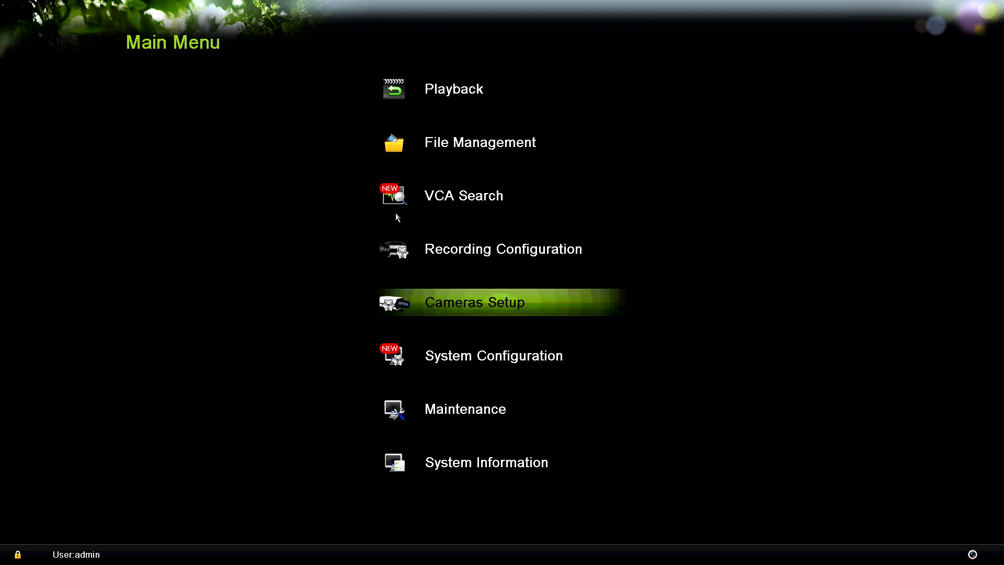
Go from live view through the Main Menu back to Cameras Setup, listing cameras D1 and 192.168.1.101
right_click(293, 243)
right_click(358, 215)
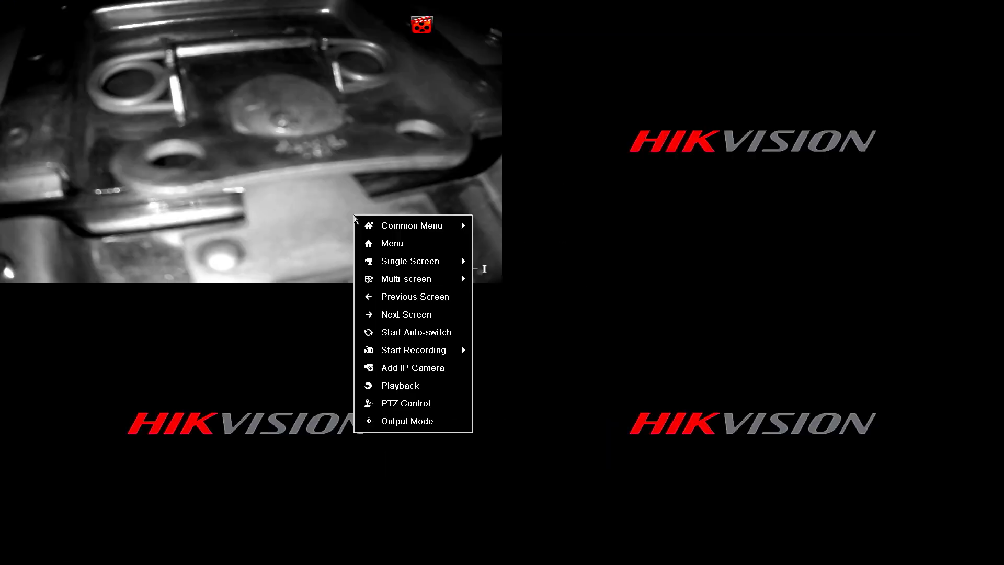
mouse_move(413, 260)
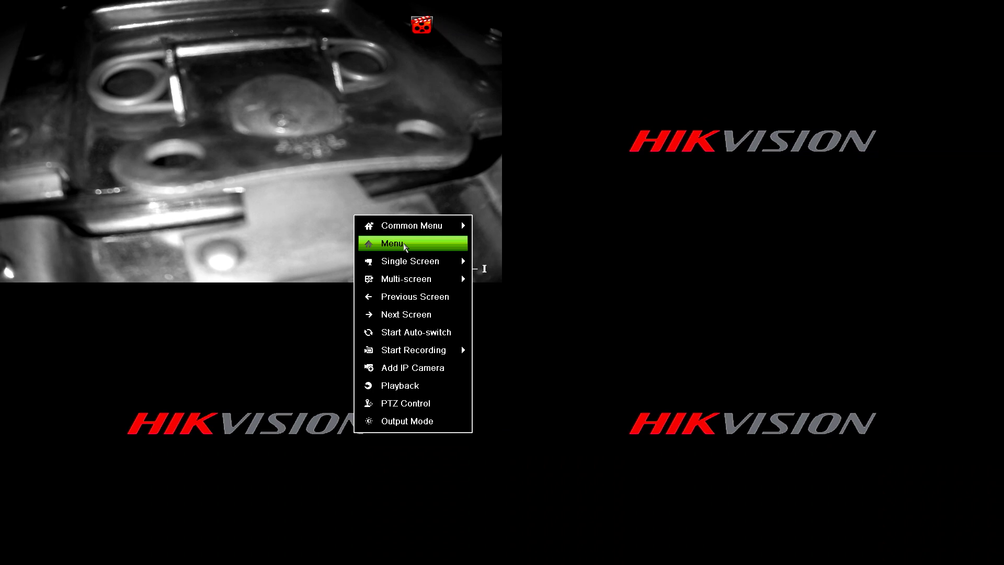
left_click(405, 245)
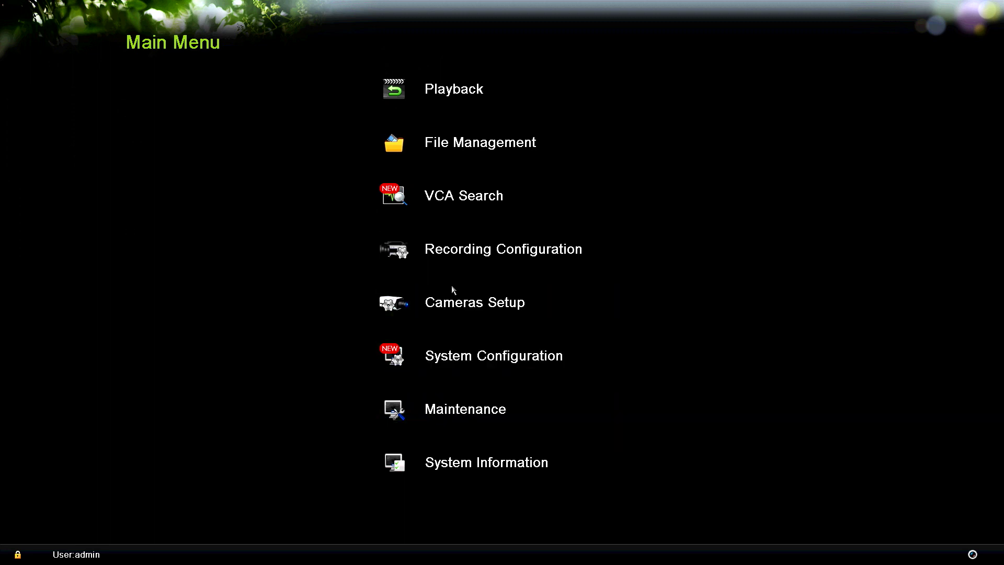
left_click(473, 304)
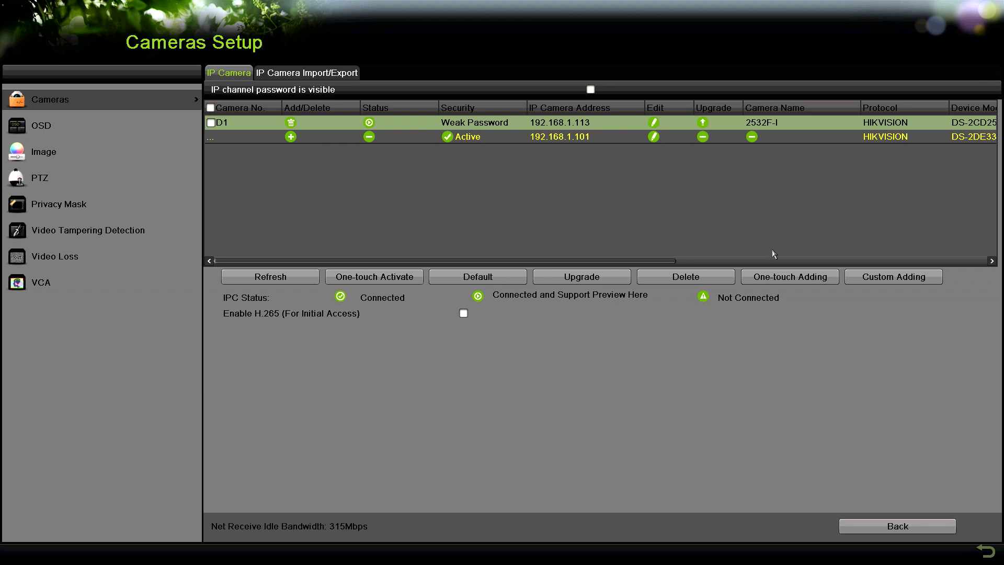
Start a Custom Adding camera and change its IP Camera Address to 192.168.1.2
left_click(889, 278)
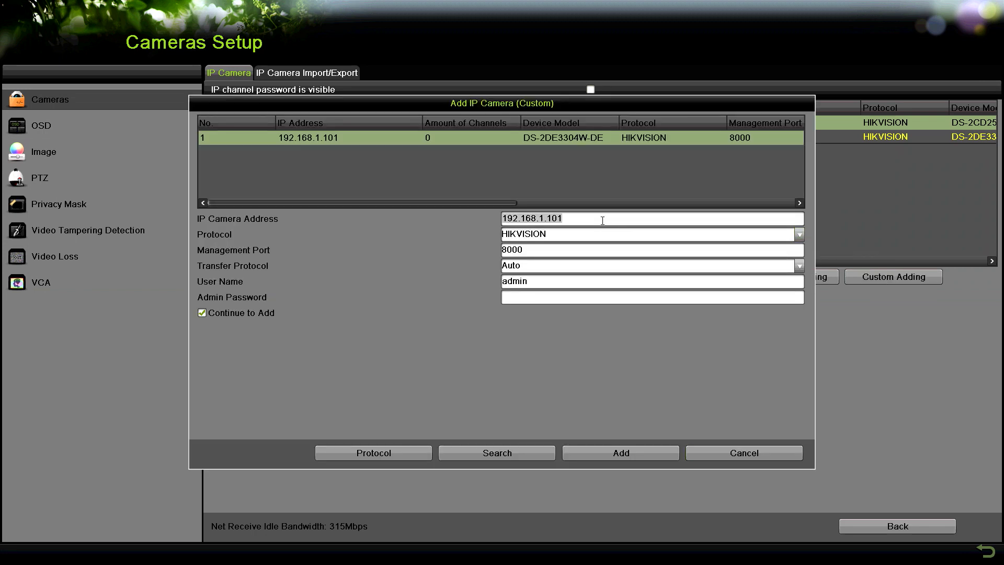
left_click(605, 219)
left_click(648, 294)
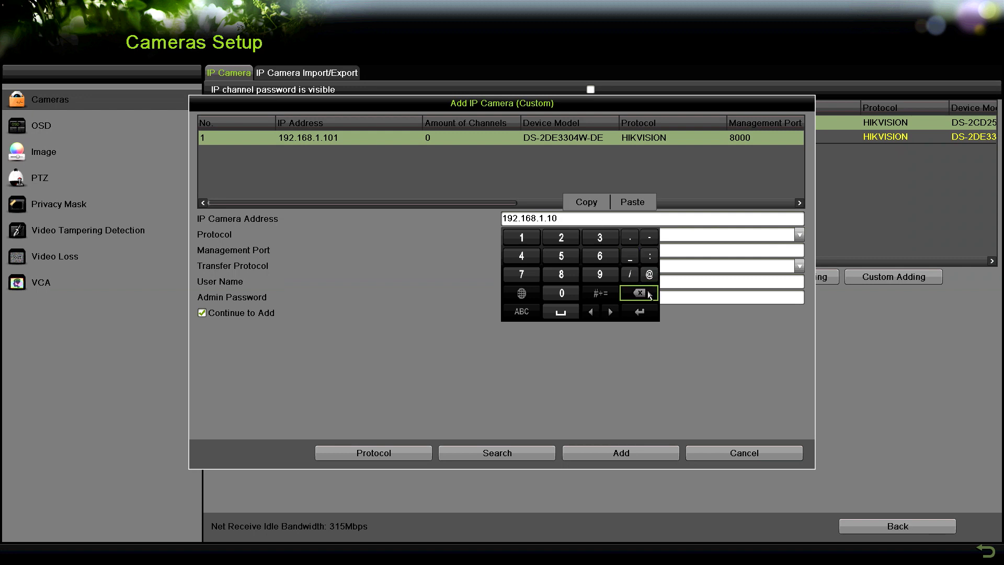
left_click(649, 294)
left_click(561, 237)
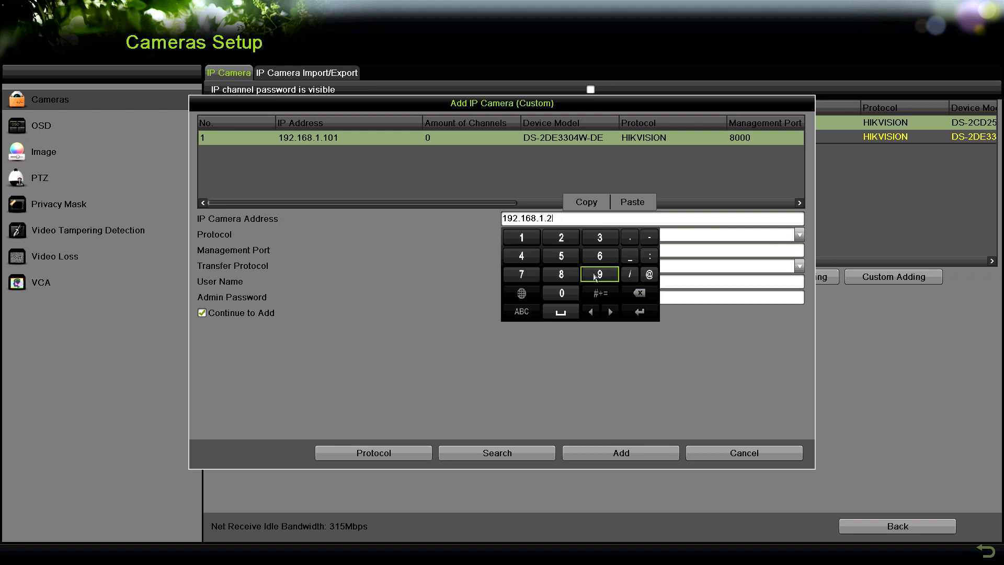
left_click(639, 311)
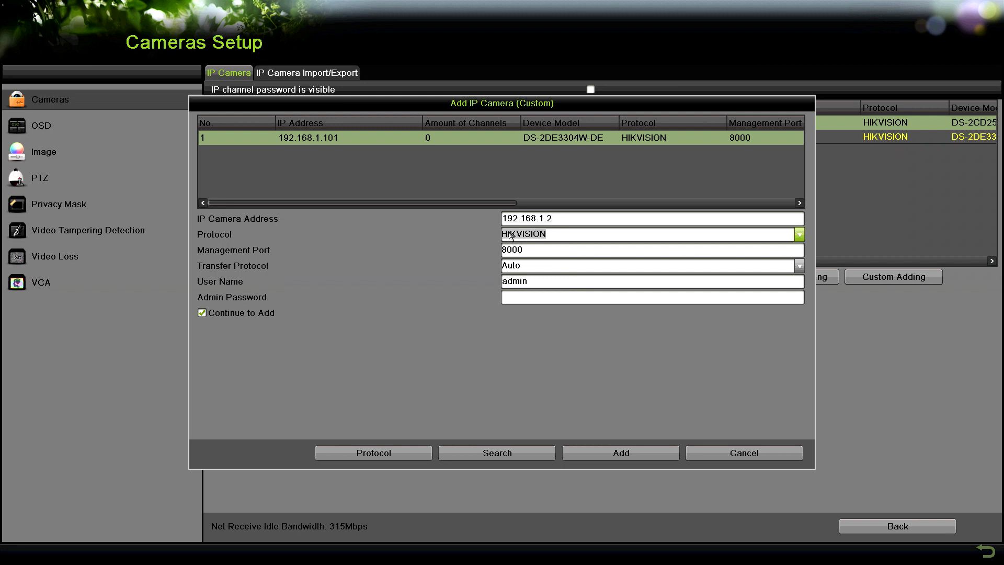
Select AXIS as the camera protocol, giving management port 80 and user root
left_click(549, 234)
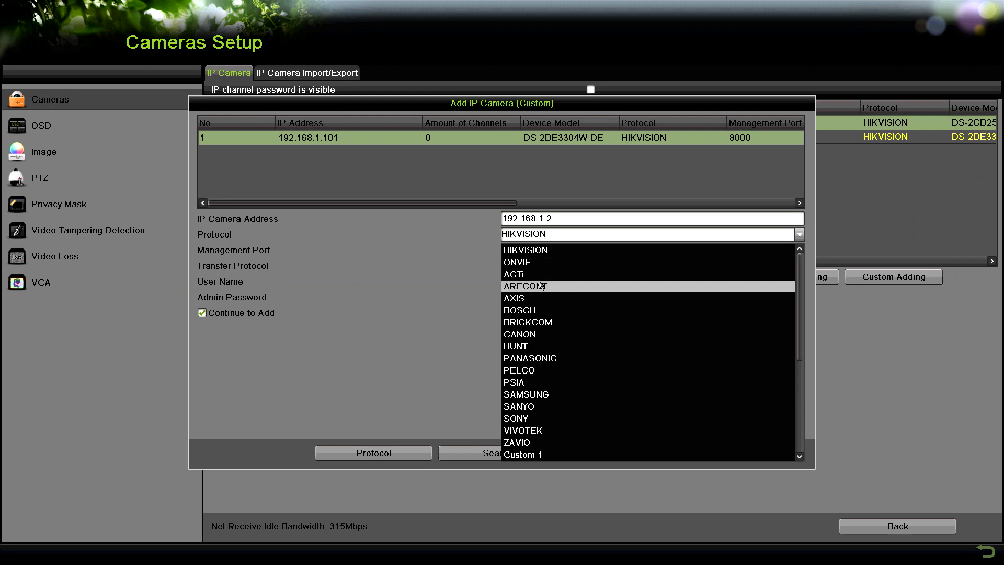
scroll(553, 364, "down", 5)
scroll(551, 356, "up", 2)
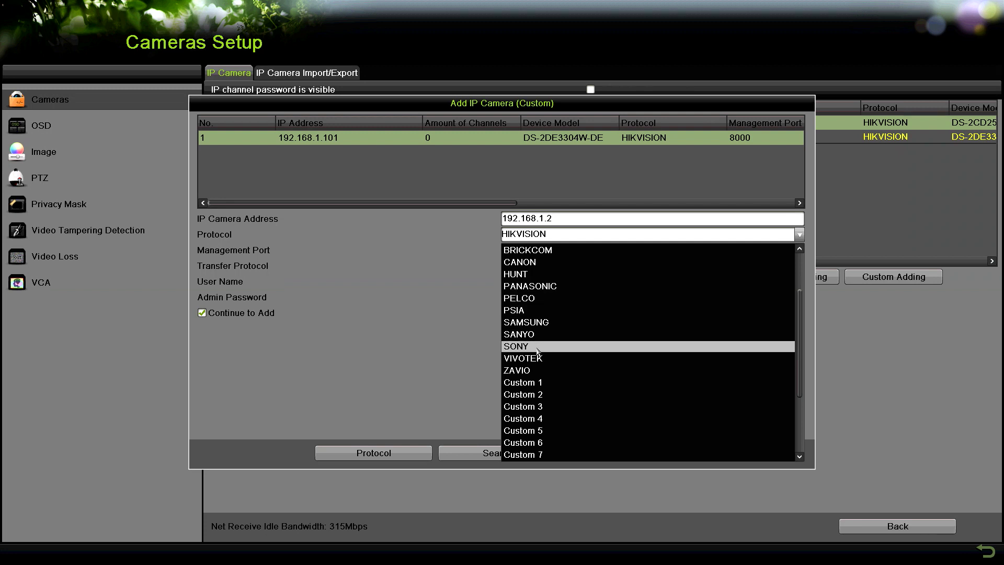
scroll(538, 346, "up", 4)
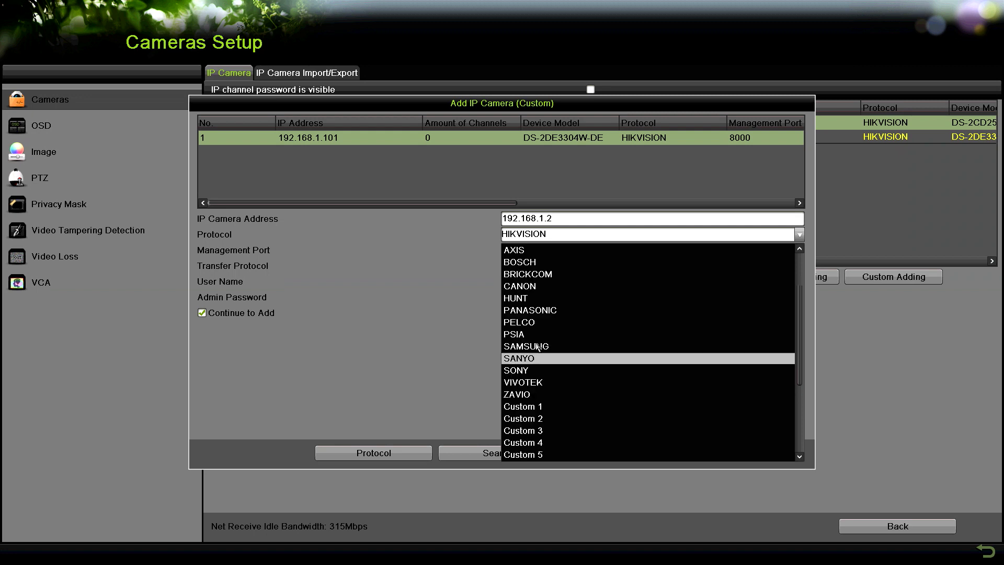
scroll(538, 347, "down", 8)
scroll(538, 346, "up", 10)
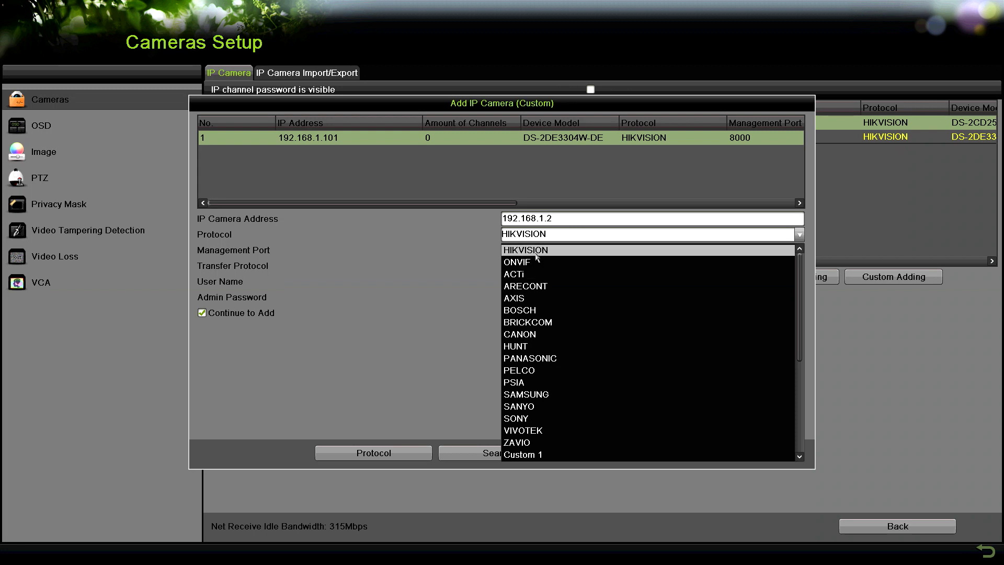
left_click(530, 298)
left_click(522, 234)
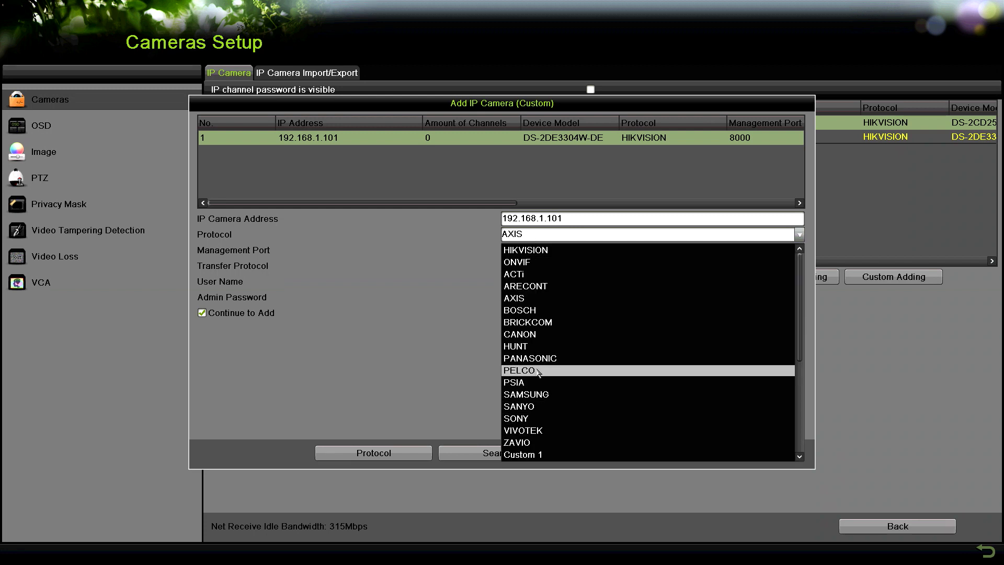
left_click(531, 298)
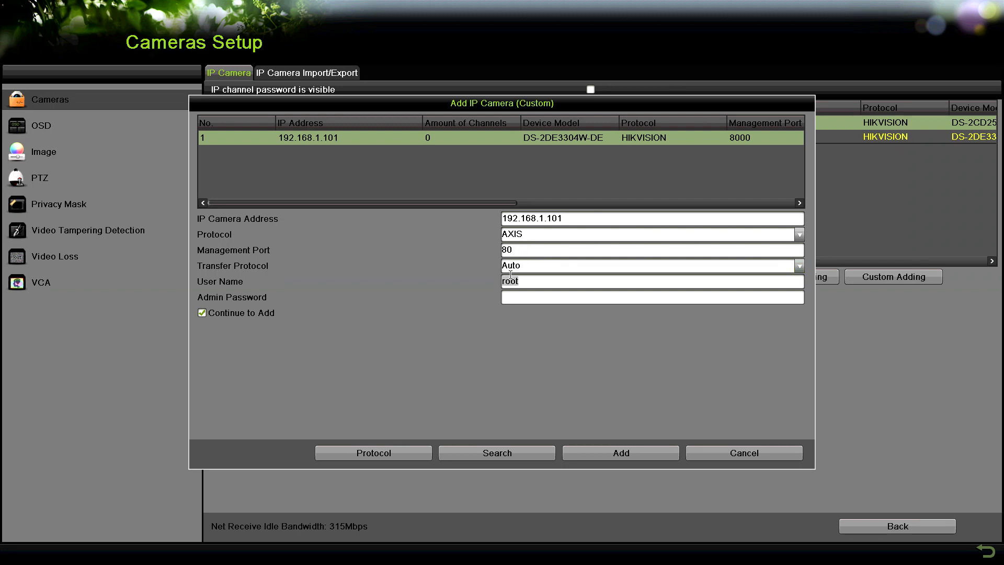
left_click(528, 268)
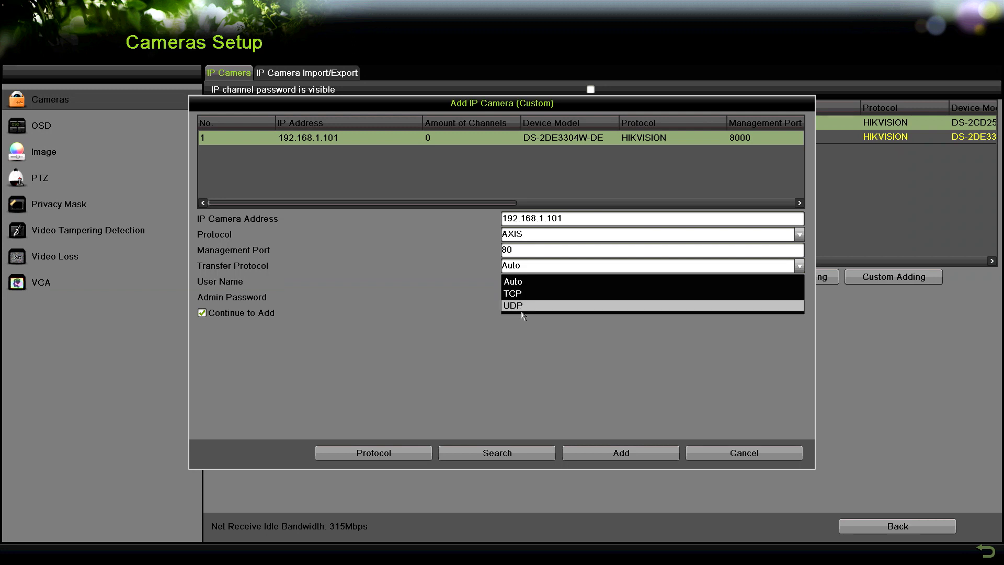
left_click(519, 283)
left_click(523, 280)
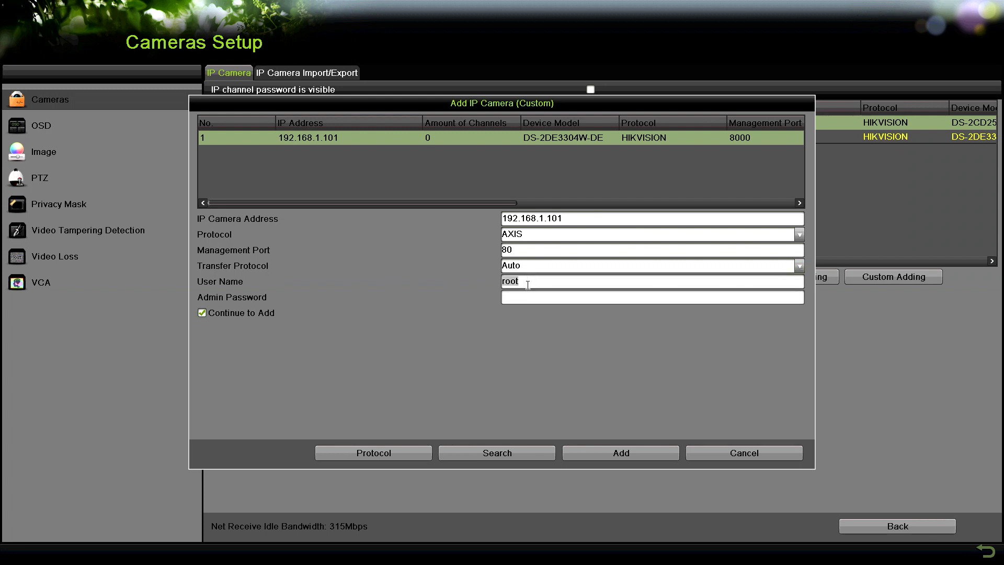
left_click(528, 282)
left_click(453, 317)
left_click(509, 296)
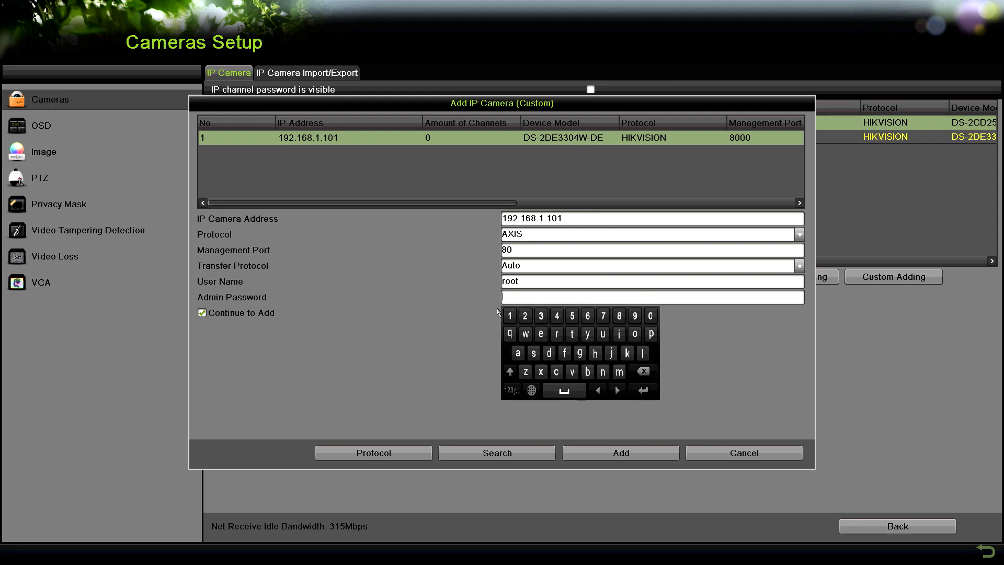
left_click(718, 365)
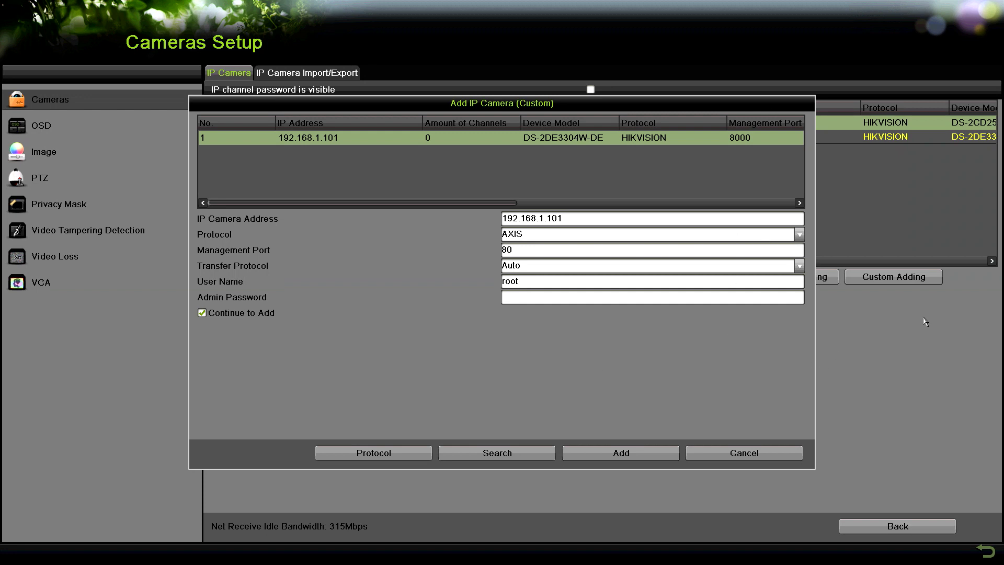
right_click(884, 308)
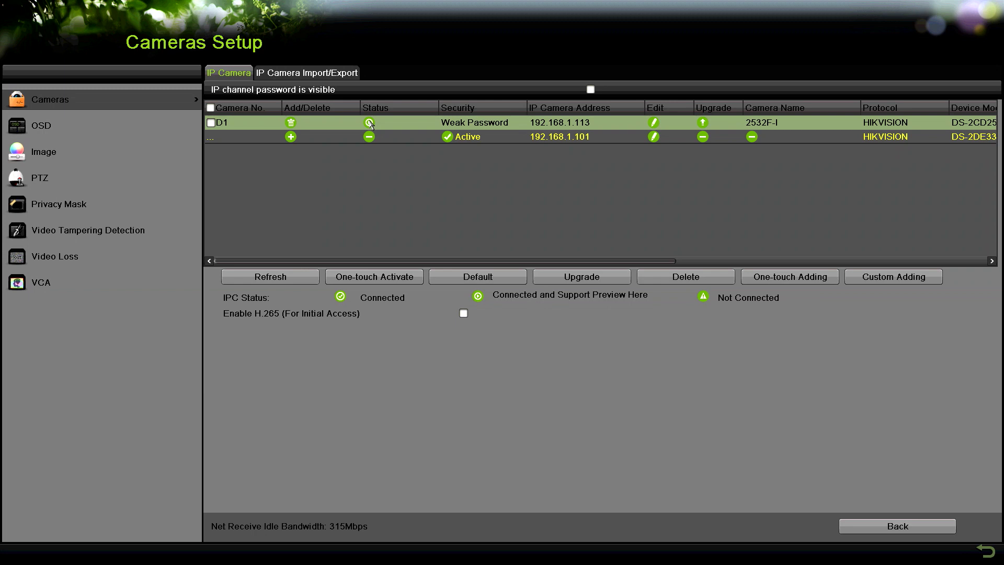
Open a live view preview of camera D1 from the camera list
left_click(369, 124)
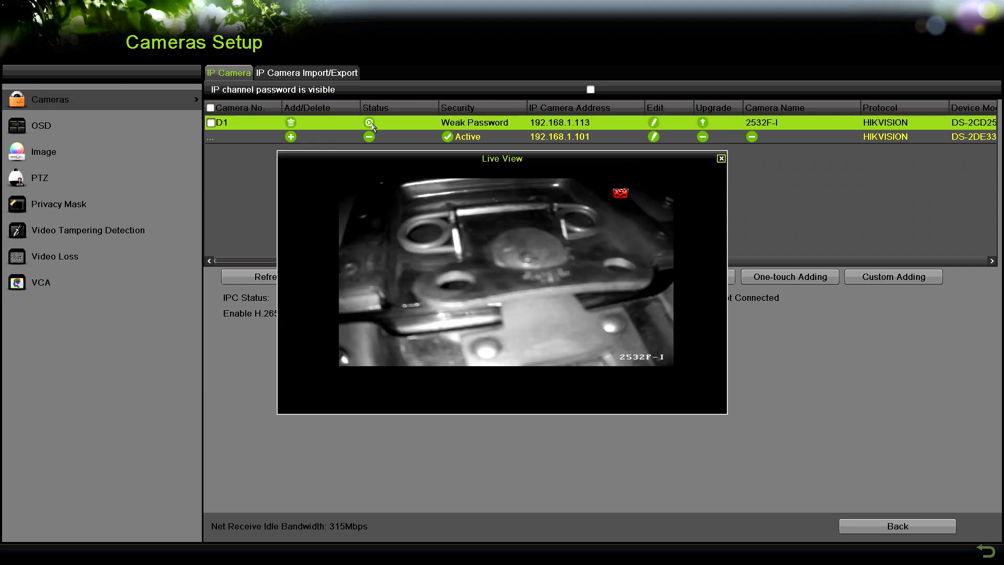
left_click(721, 158)
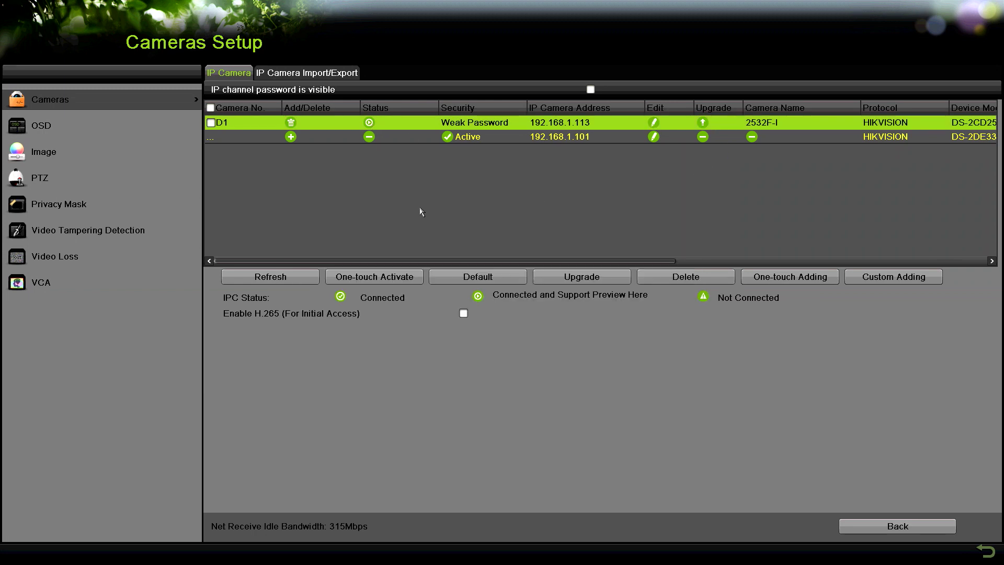